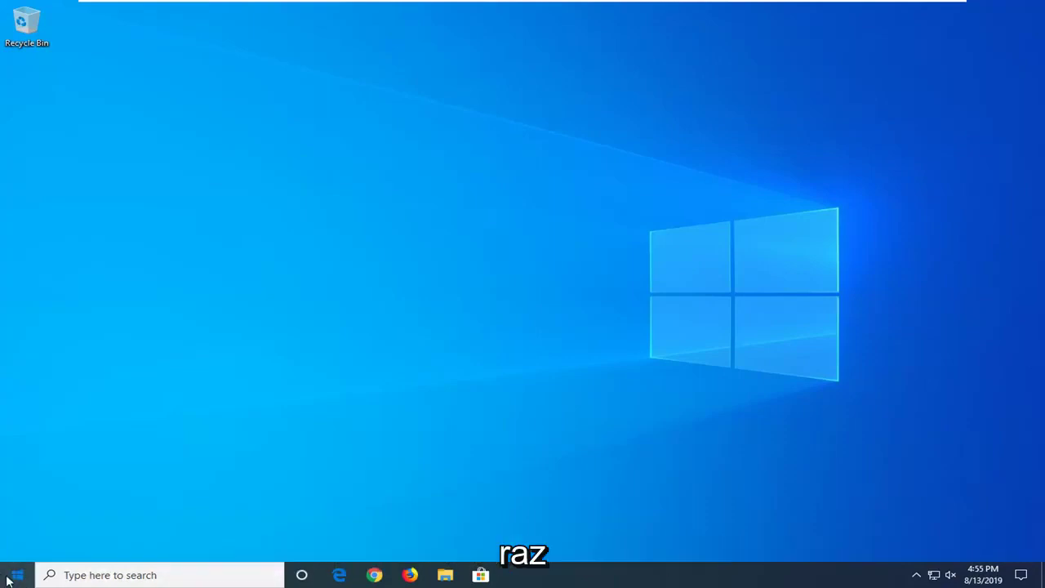
# - Search Windows for "control" and open the Control Panel
pyautogui.click(10, 578)
pyautogui.click(92, 578)
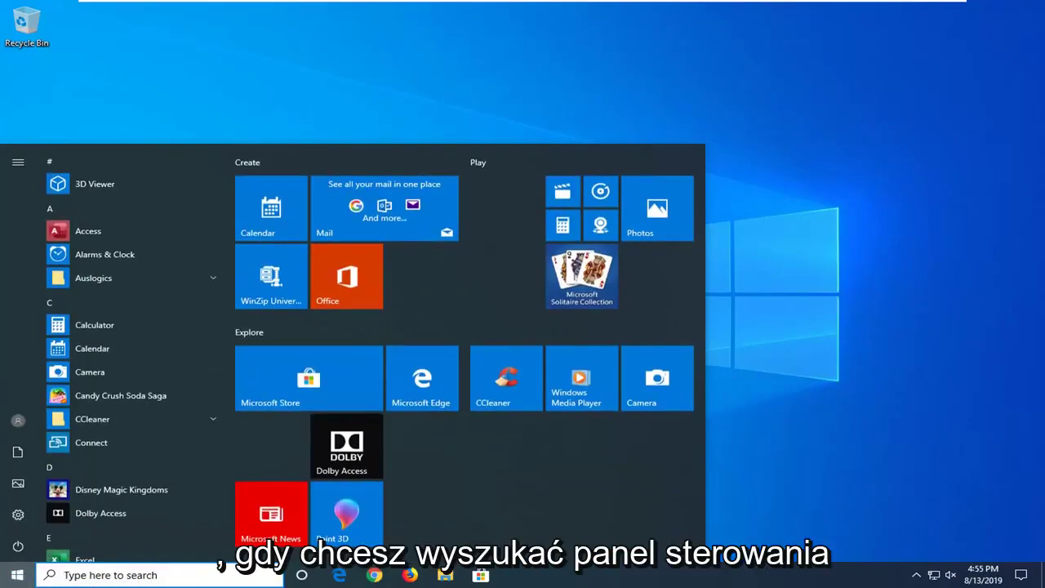
pyautogui.write('con')
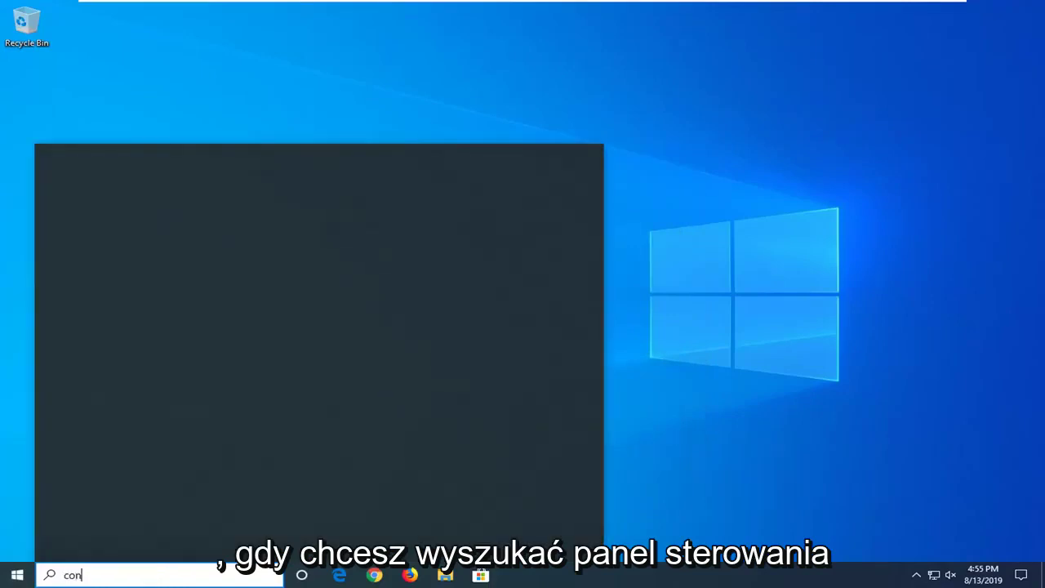
pyautogui.write('trol')
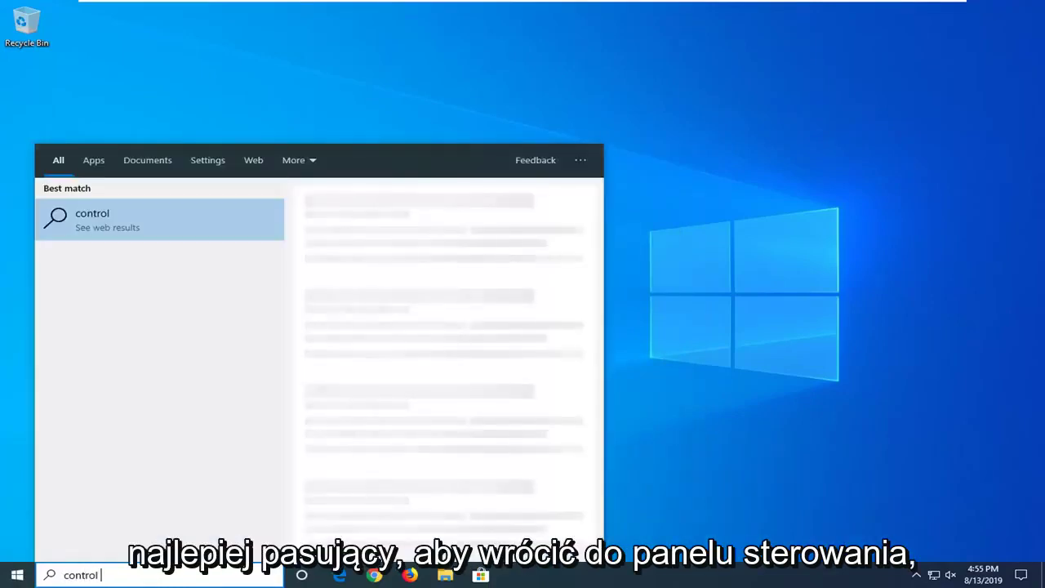
pyautogui.click(113, 217)
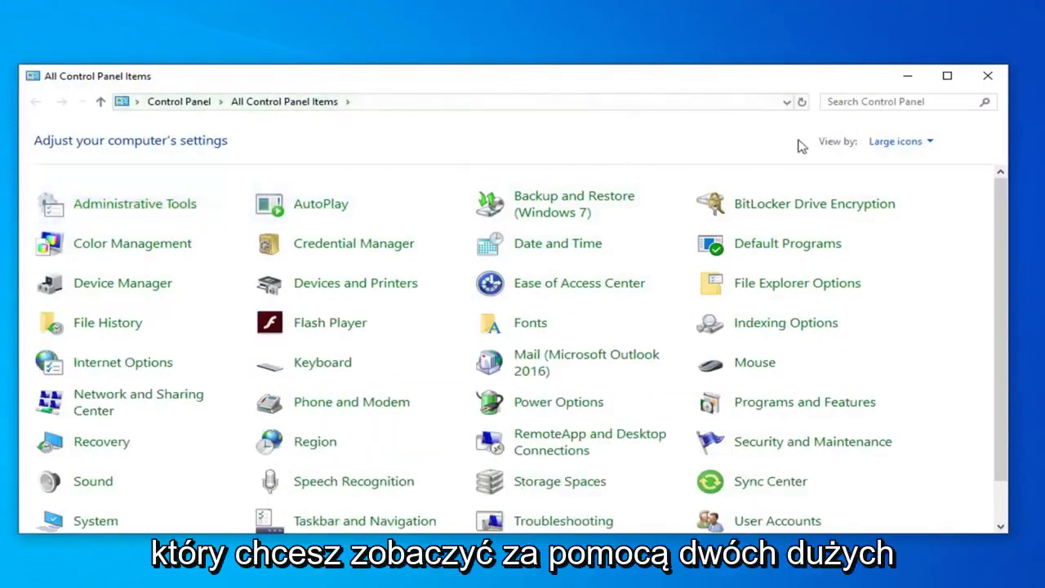
# - Show the Control Panel items as large icons and open Devices and Printers
pyautogui.click(897, 142)
pyautogui.click(906, 185)
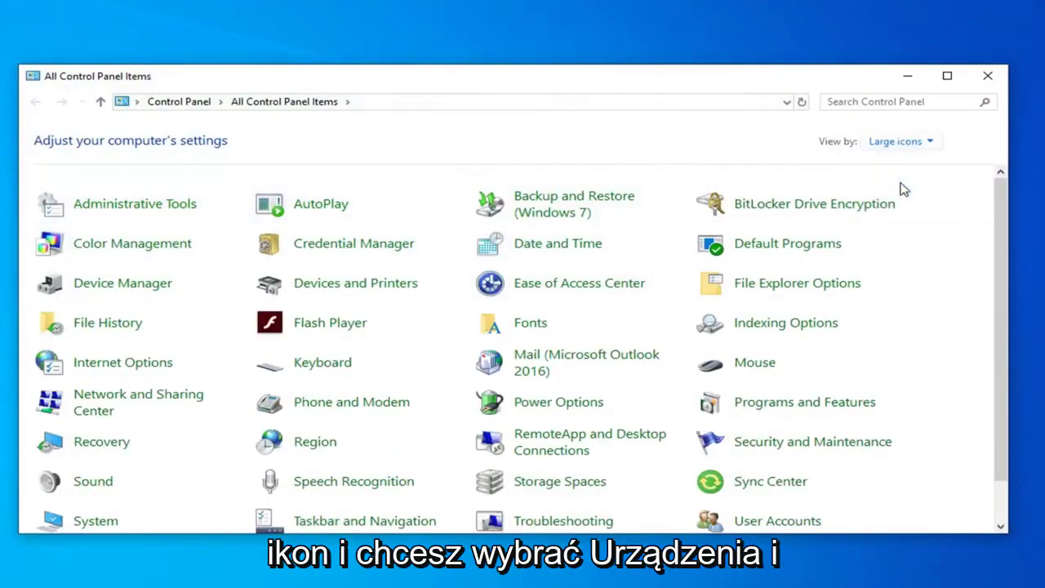
pyautogui.click(351, 294)
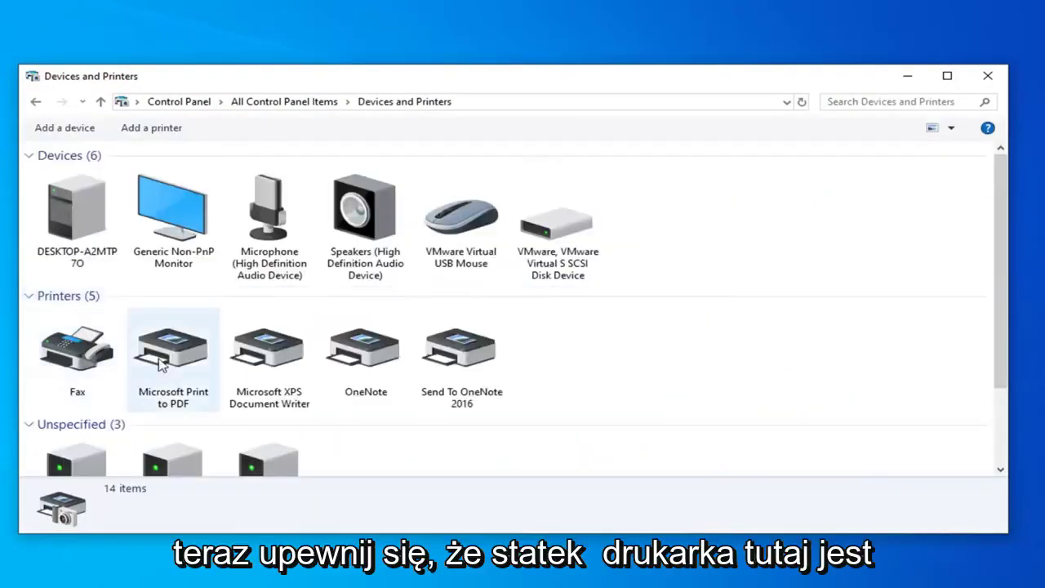
# - Try to set Microsoft XPS Document Writer as the default printer, cancel the change, and close Devices and Printers
pyautogui.click(280, 359)
pyautogui.scroll(-1, 217, 350)
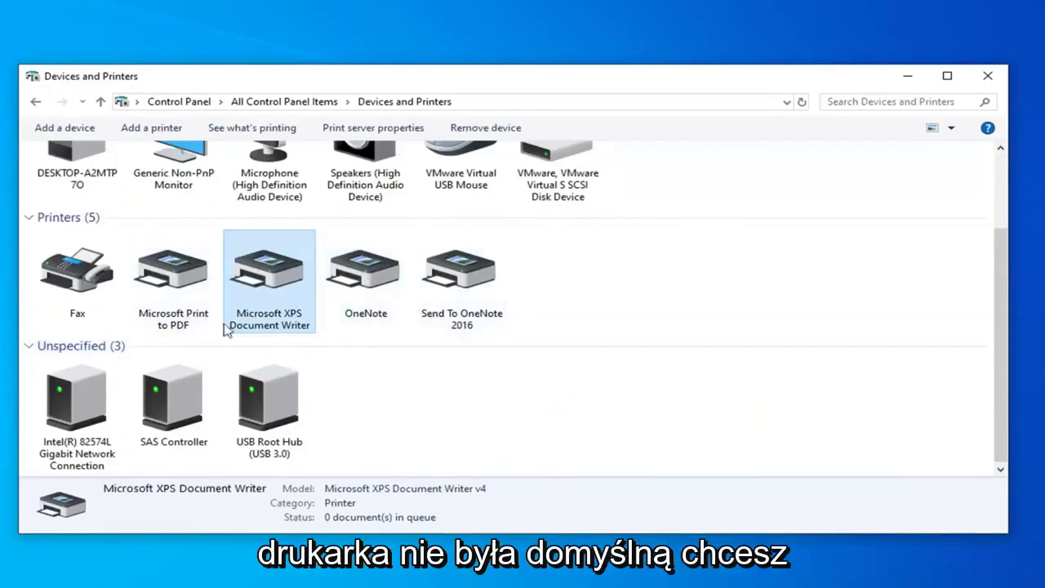
pyautogui.rightClick(264, 280)
pyautogui.click(340, 305)
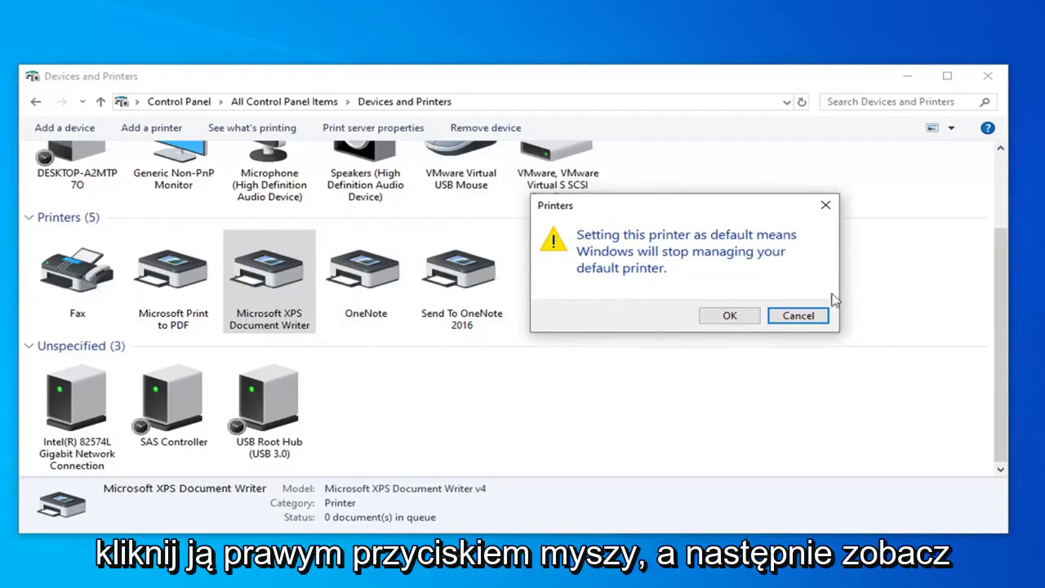
pyautogui.click(796, 317)
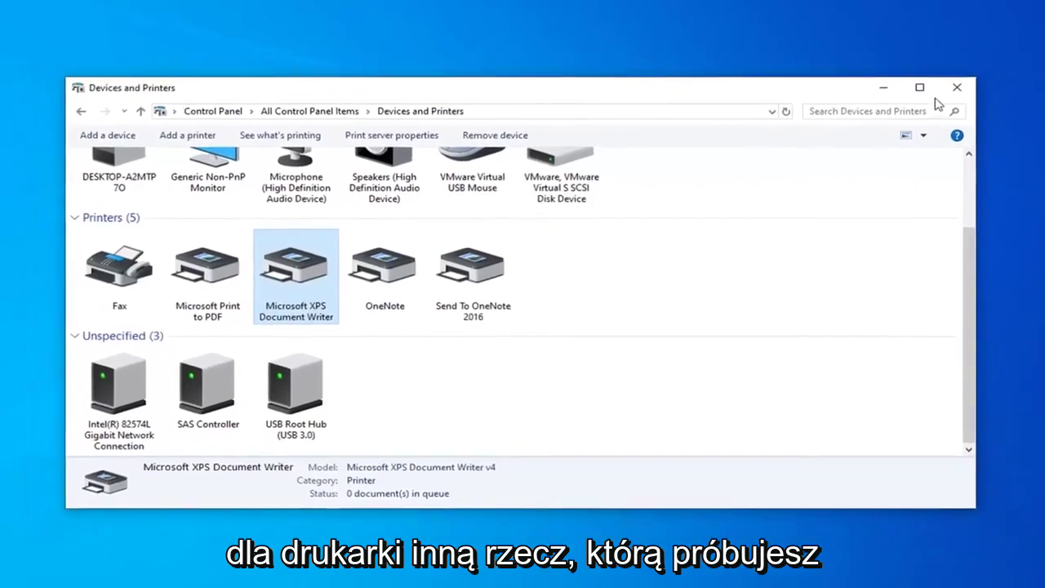
pyautogui.click(968, 83)
# - Search Windows for "device manager" and open Device Manager
pyautogui.click(18, 577)
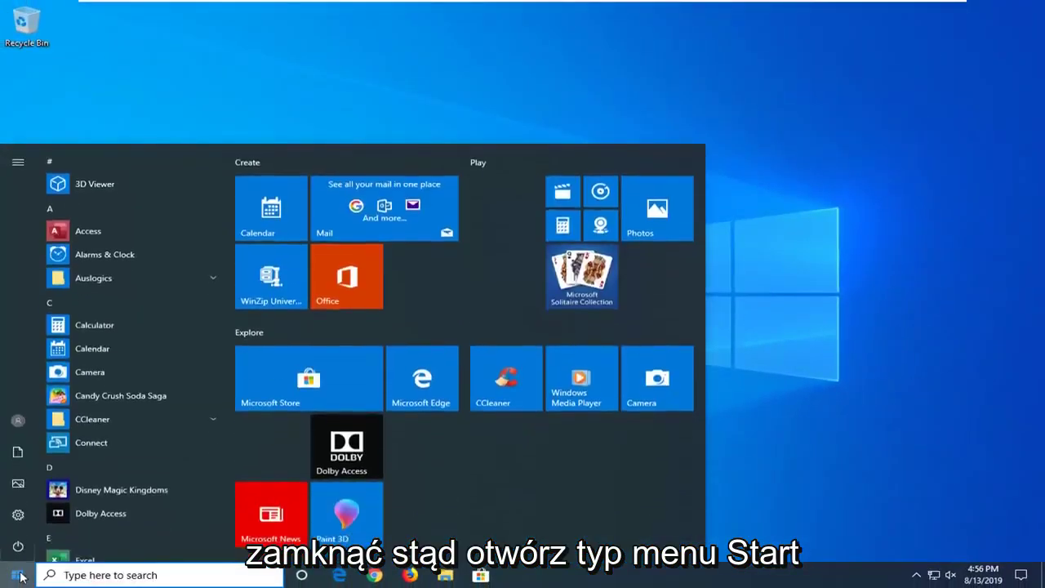
pyautogui.write('d')
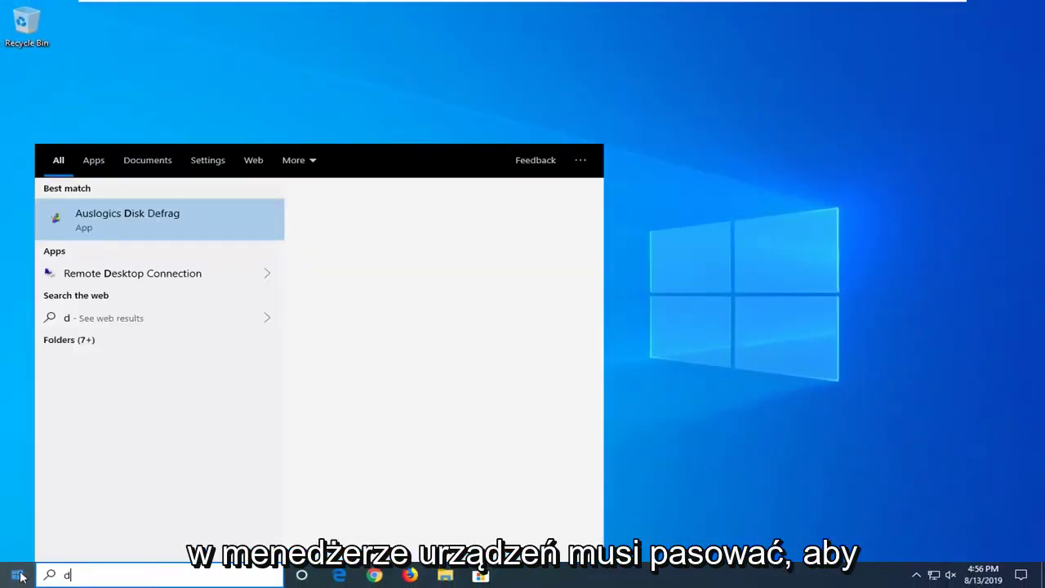
pyautogui.write('evice manager')
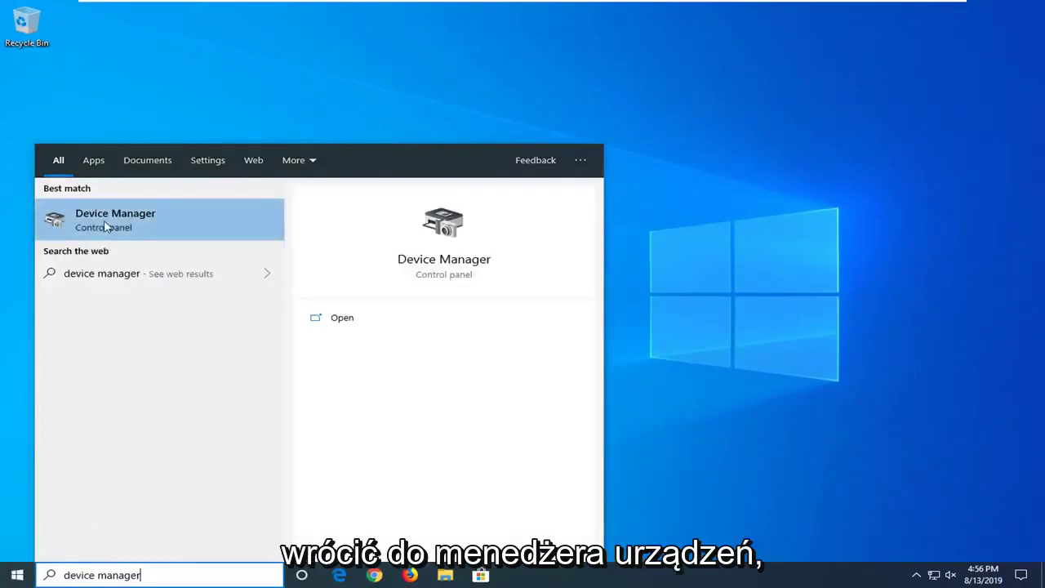
pyautogui.click(108, 223)
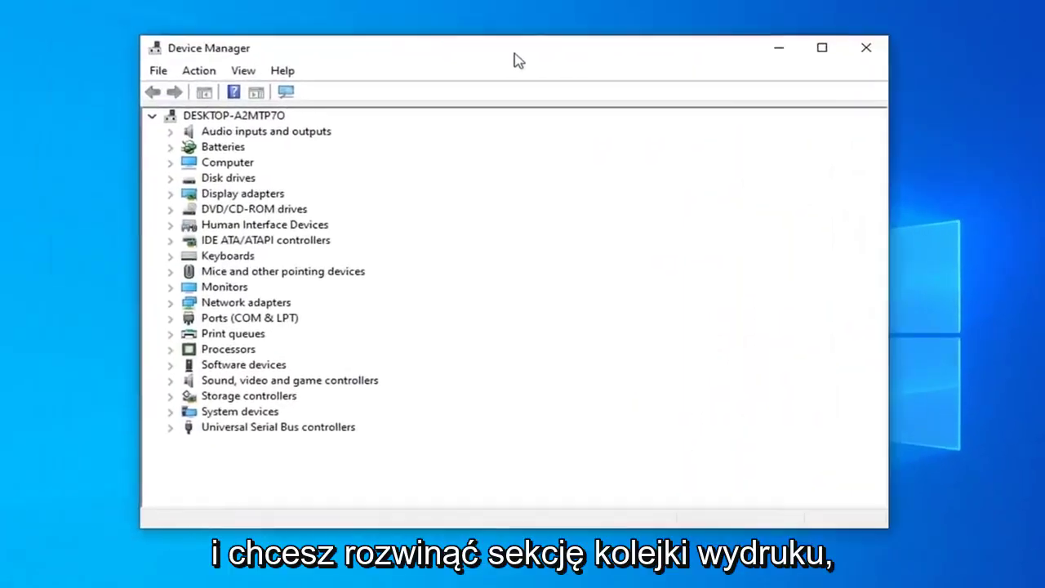
# - Search automatically for an updated driver for the Microsoft XPS Document Writer print queue, and close Device Manager
pyautogui.moveTo(515, 59); pyautogui.dragTo(534, 64)
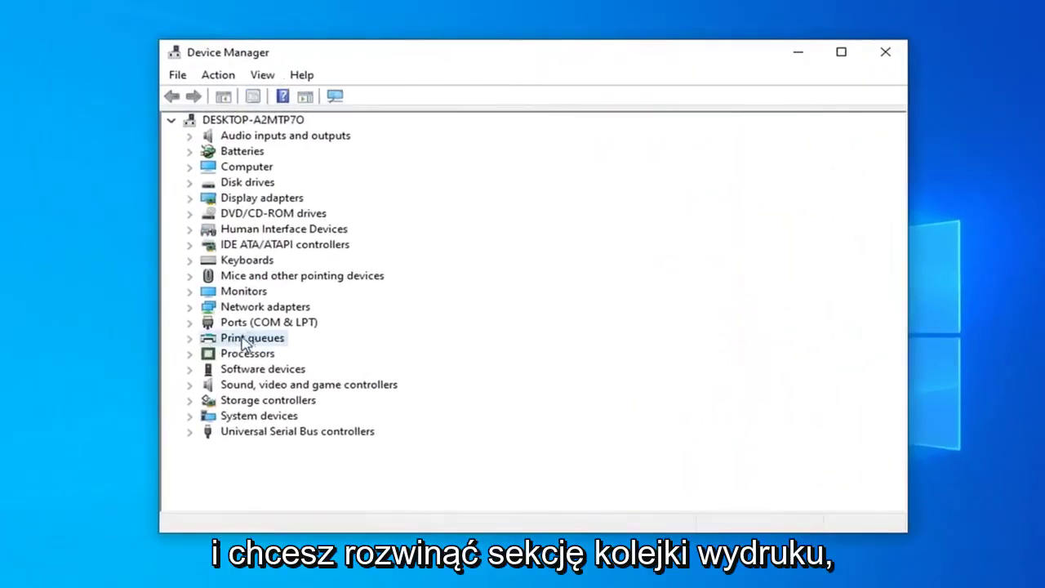
pyautogui.doubleClick(252, 340)
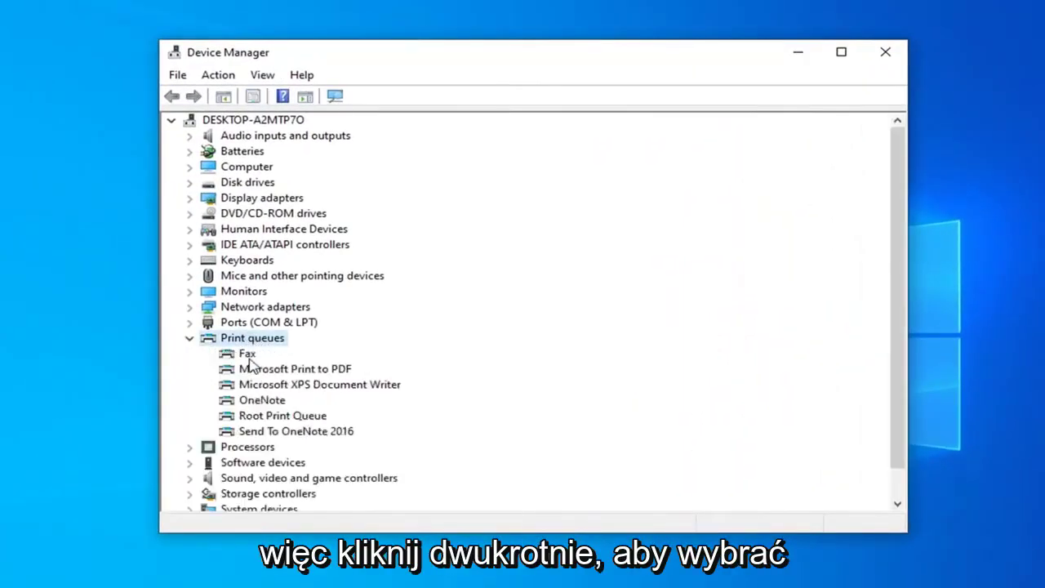
pyautogui.click(277, 370)
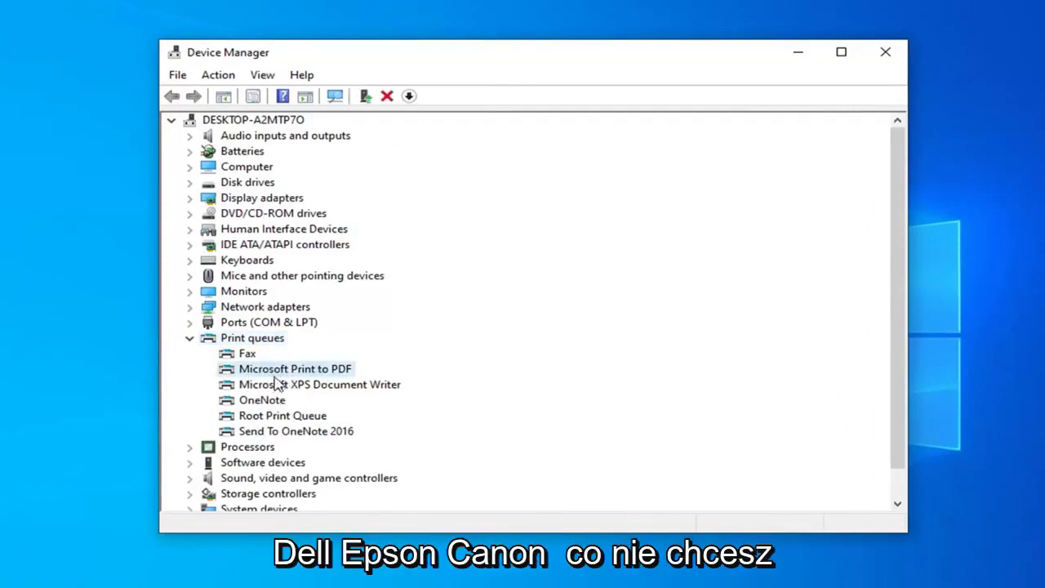
pyautogui.rightClick(245, 384)
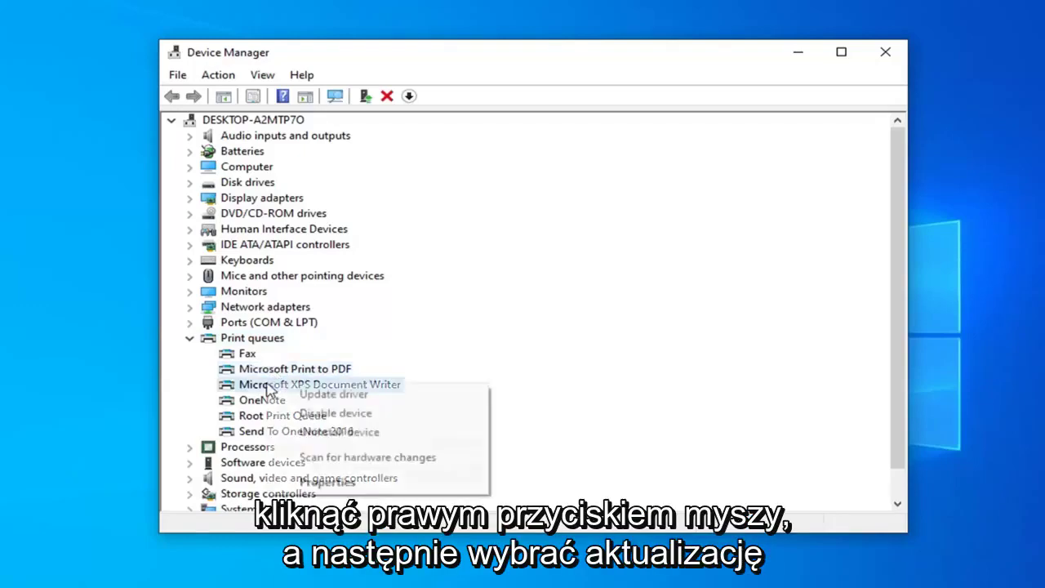
pyautogui.click(325, 396)
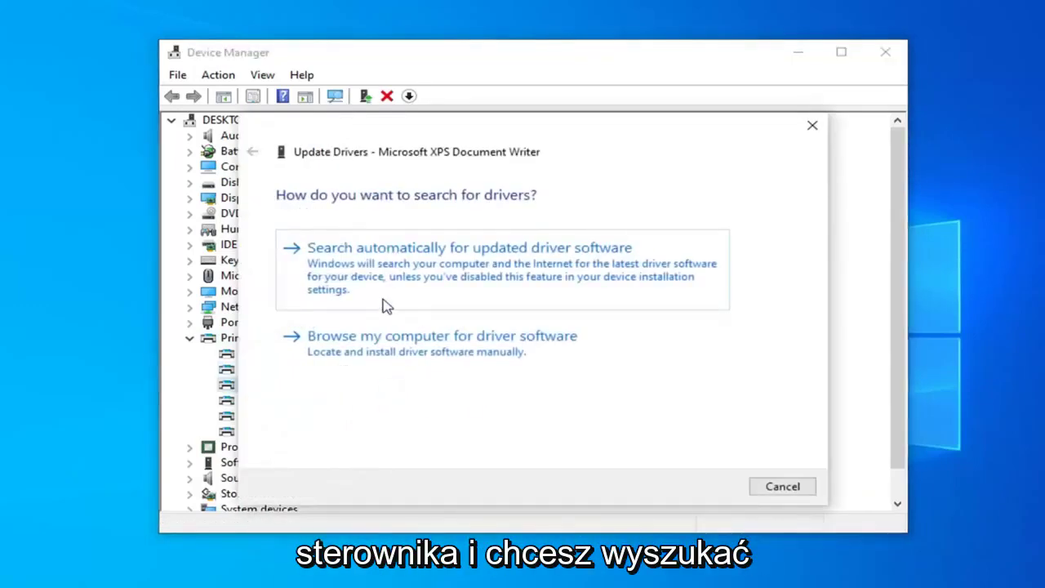
pyautogui.click(392, 276)
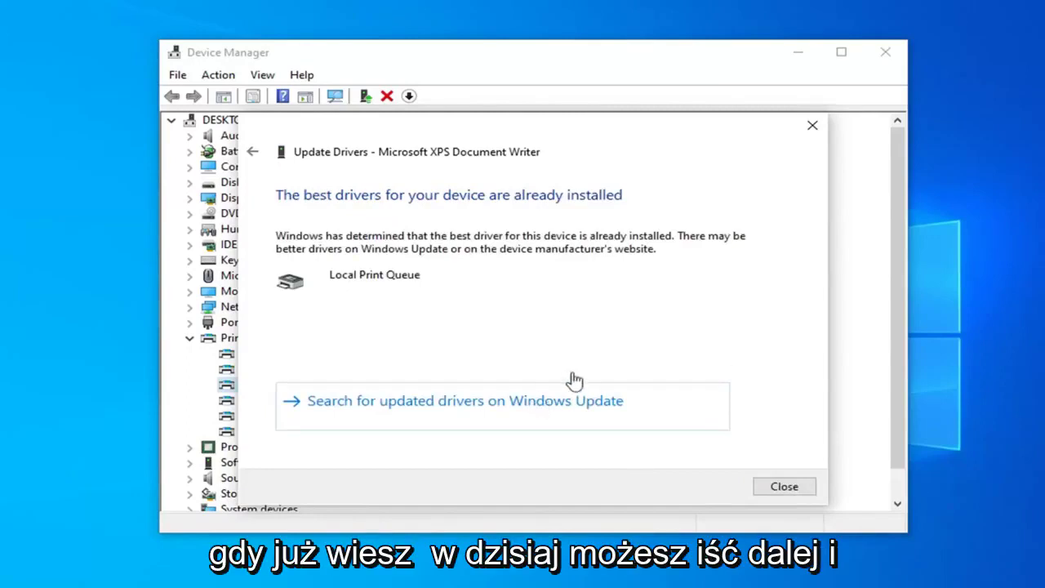
pyautogui.click(785, 487)
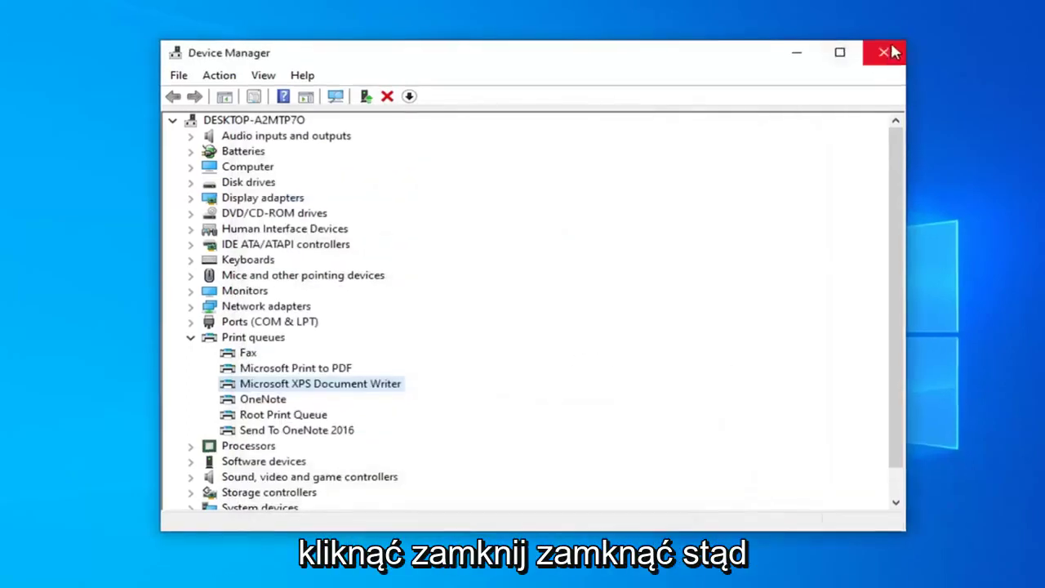
pyautogui.click(886, 50)
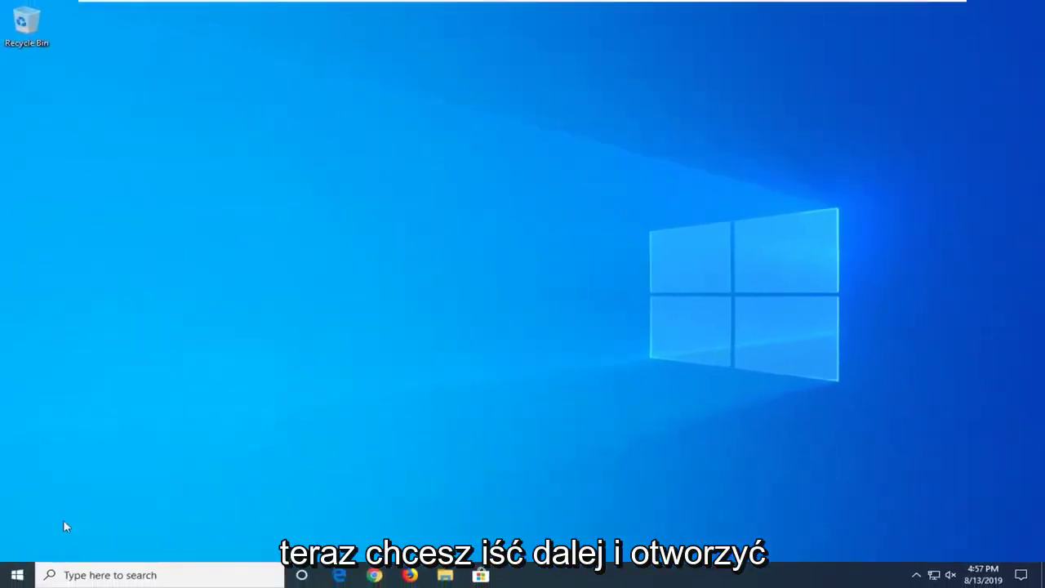
# - Search Windows for "regedit" and run Registry Editor as administrator, allowing it to make changes to the device
pyautogui.click(15, 576)
pyautogui.write('regedit')
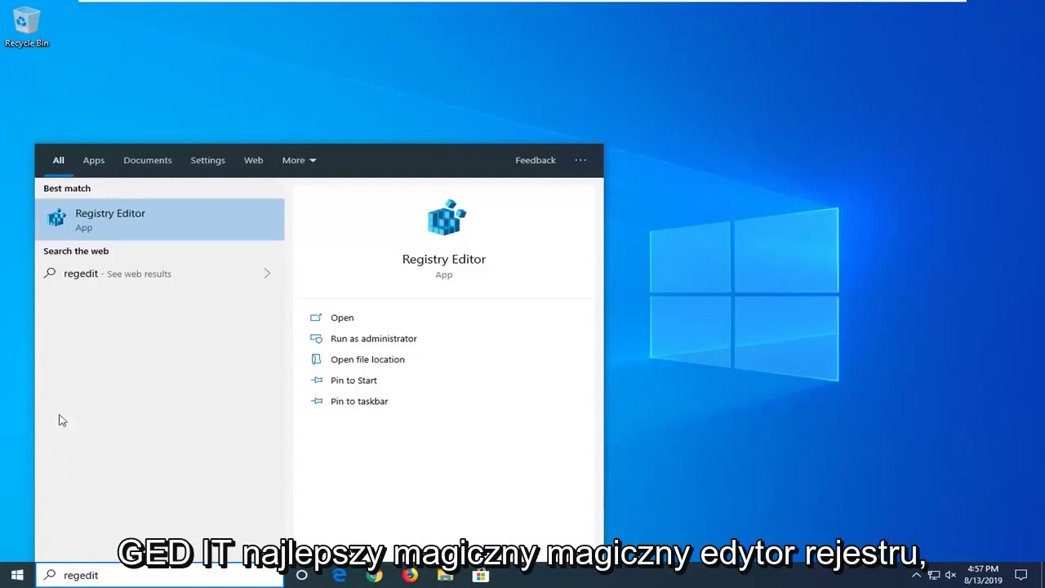
pyautogui.rightClick(119, 228)
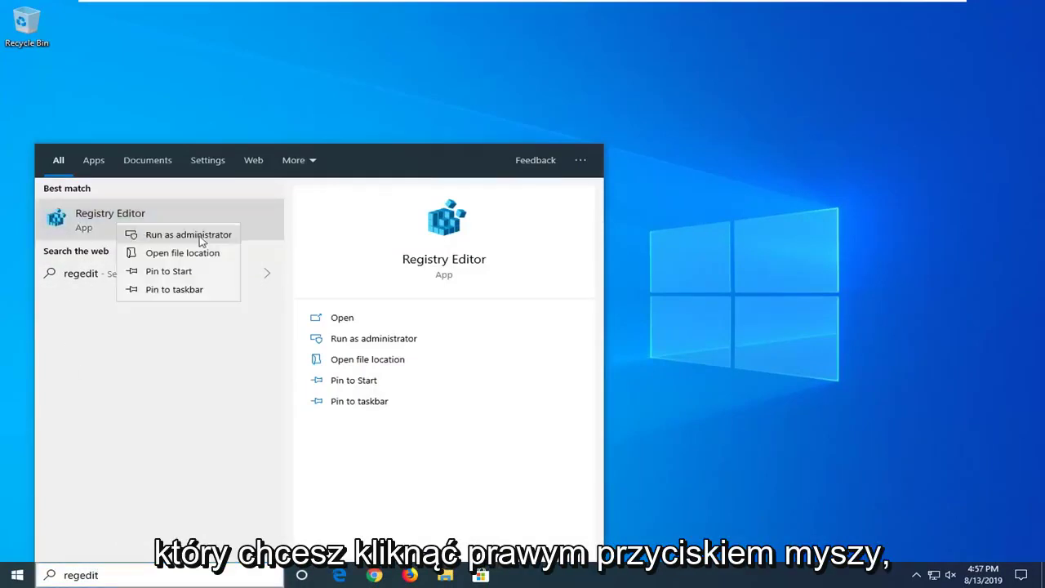
pyautogui.click(200, 236)
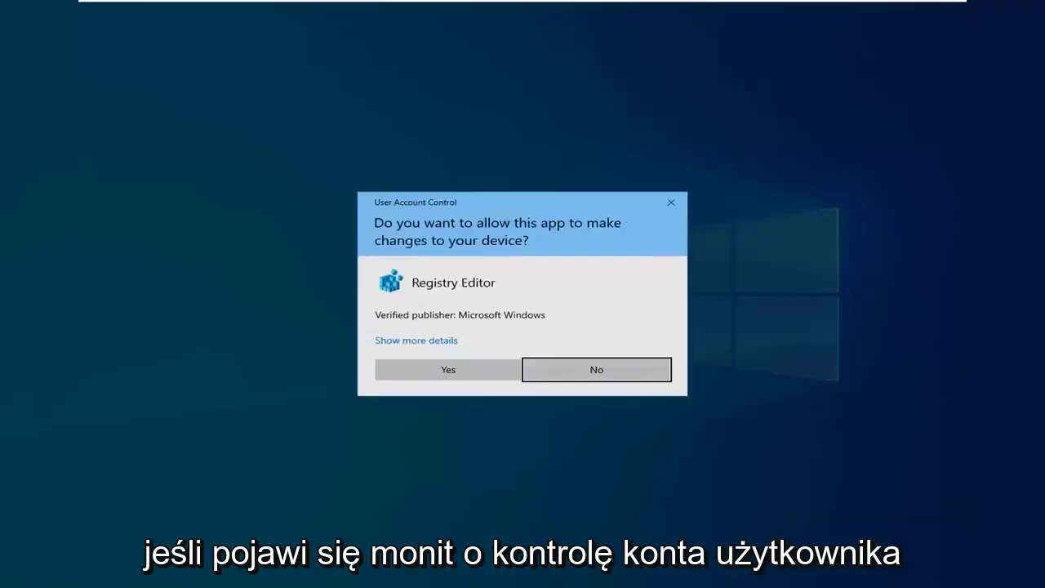
pyautogui.click(420, 369)
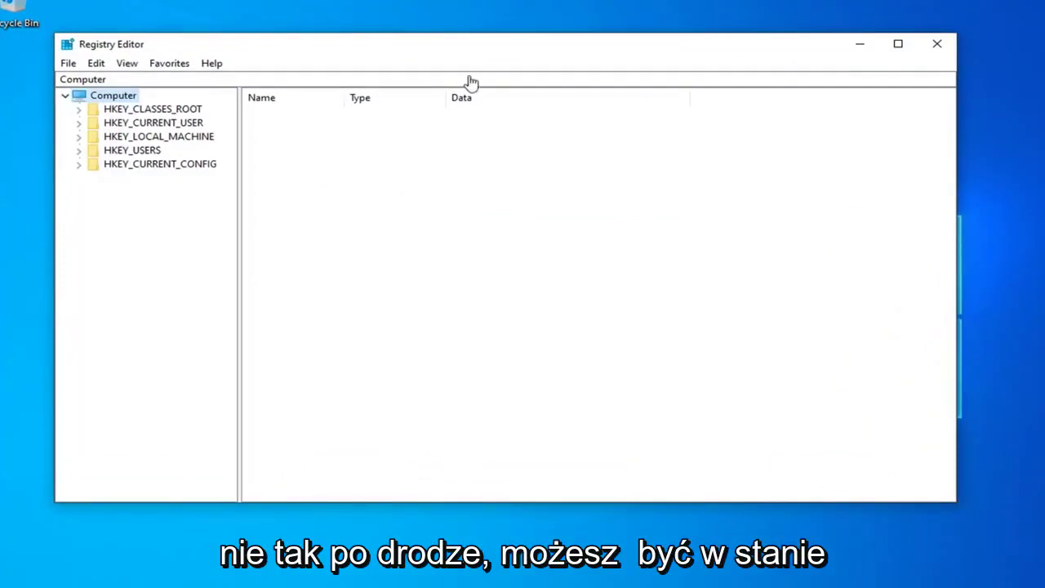
# - Open the export dialog for backing up the registry and cancel it without saving a file
pyautogui.moveTo(463, 49); pyautogui.dragTo(553, 58)
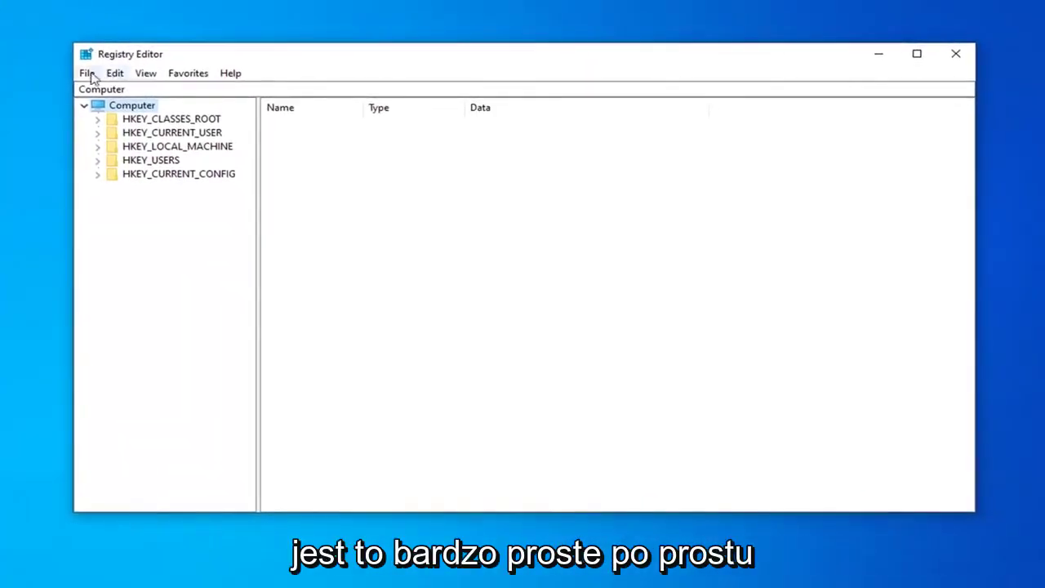
pyautogui.click(86, 75)
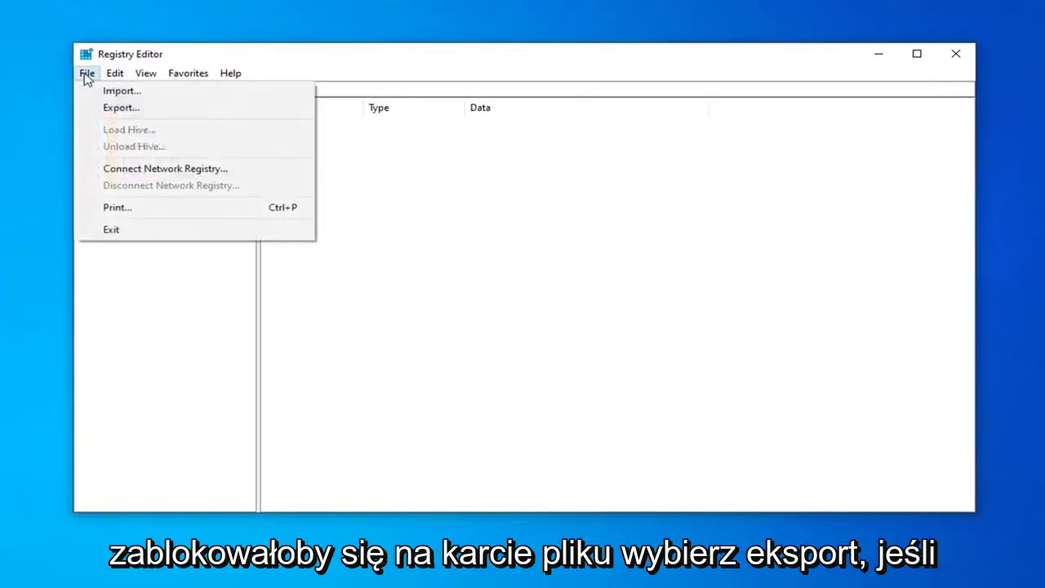
pyautogui.click(112, 108)
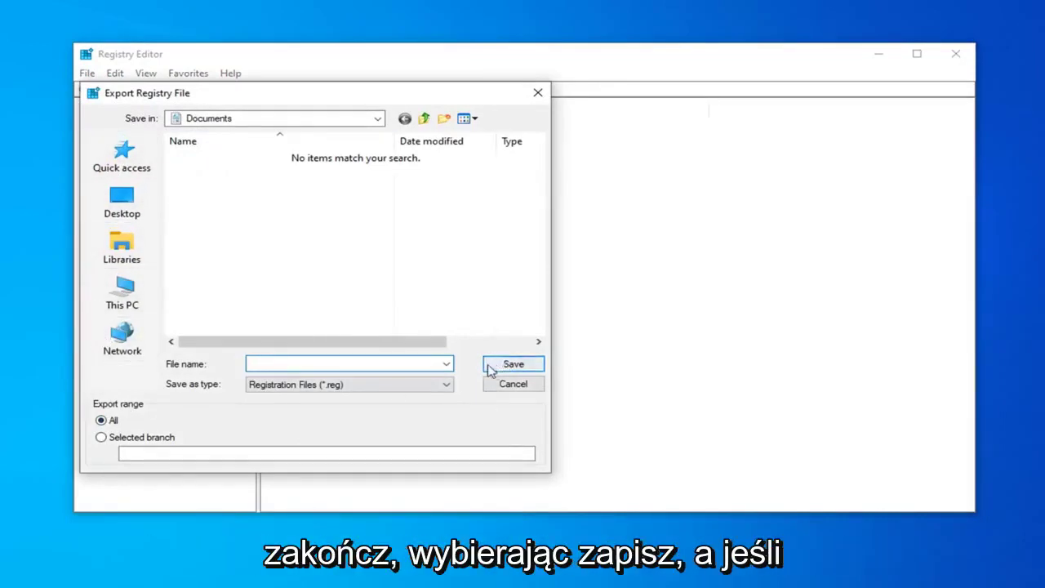
pyautogui.click(516, 385)
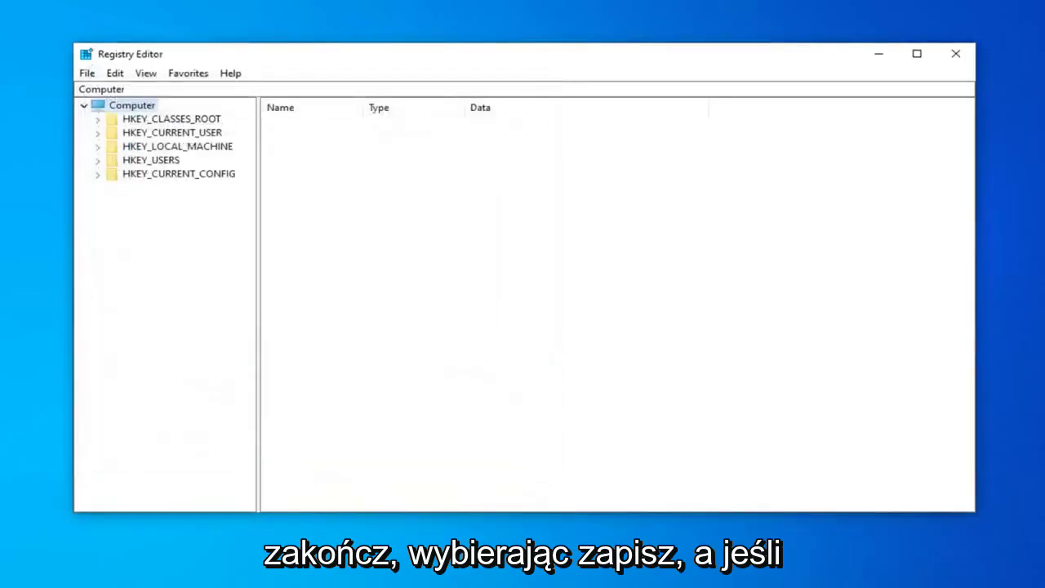
# - Open the dialog for importing a registry backup and cancel it
pyautogui.click(83, 79)
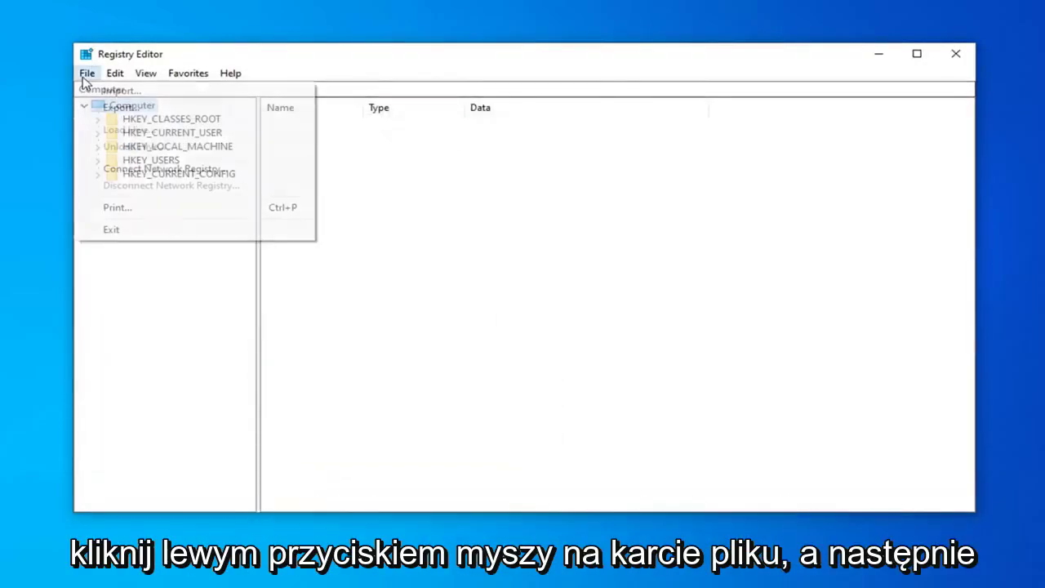
pyautogui.click(115, 92)
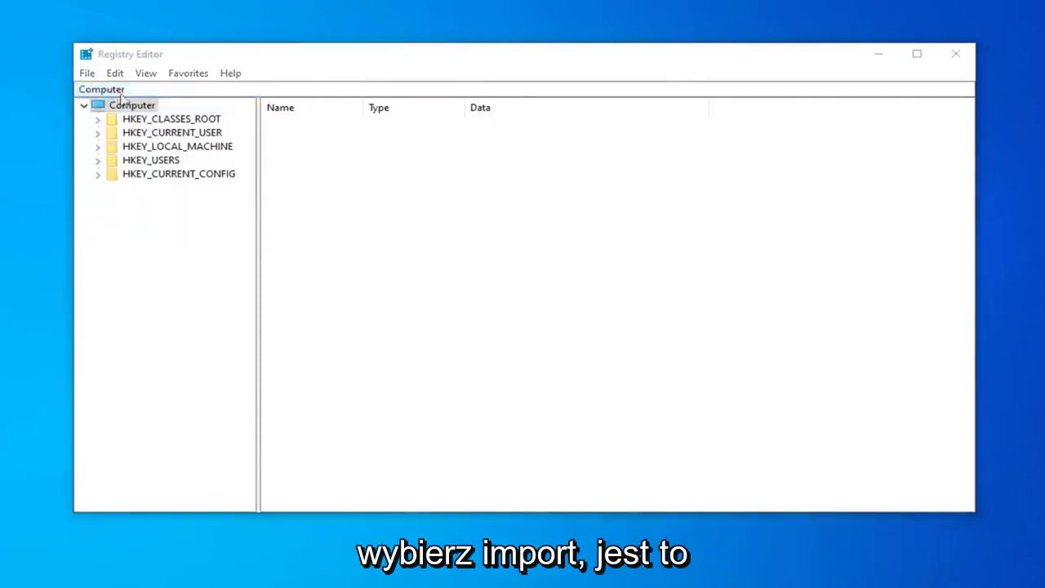
pyautogui.click(665, 93)
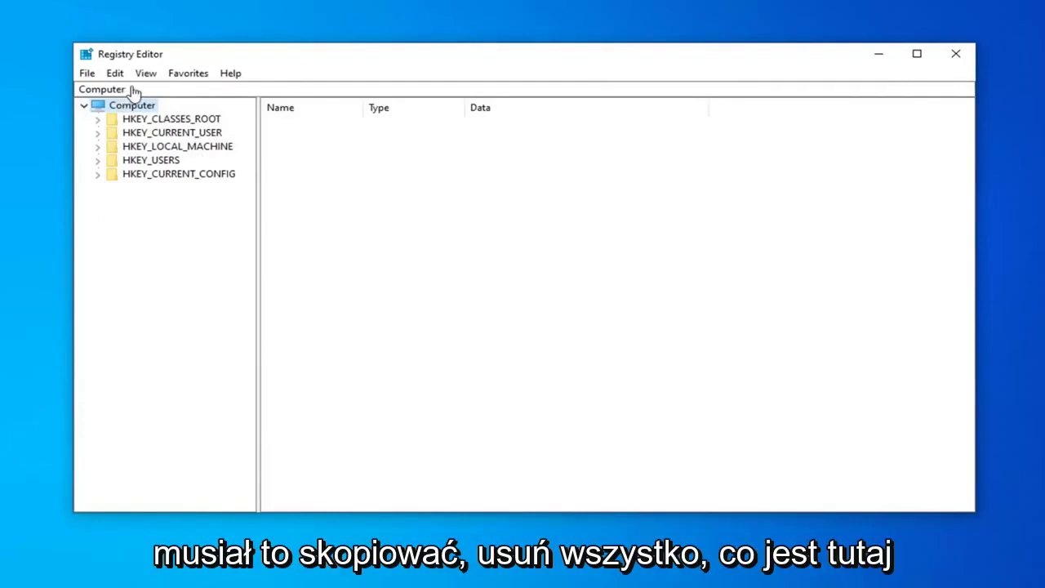
# - Replace the Registry Editor address with HKEY_LOCAL_MACHINE\SYSTEM\CurrentControlSet\Control\Print\Environments\Windows x64\Print Processors\ and go to that key
pyautogui.click(135, 90)
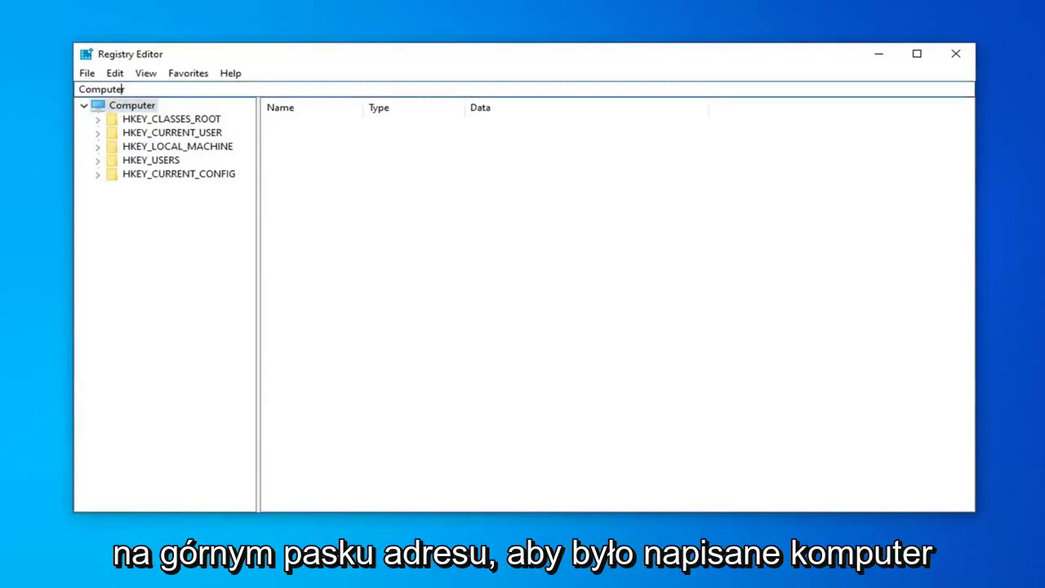
pyautogui.hotkey('ctrl', 'a')
pyautogui.press('BackSpace')
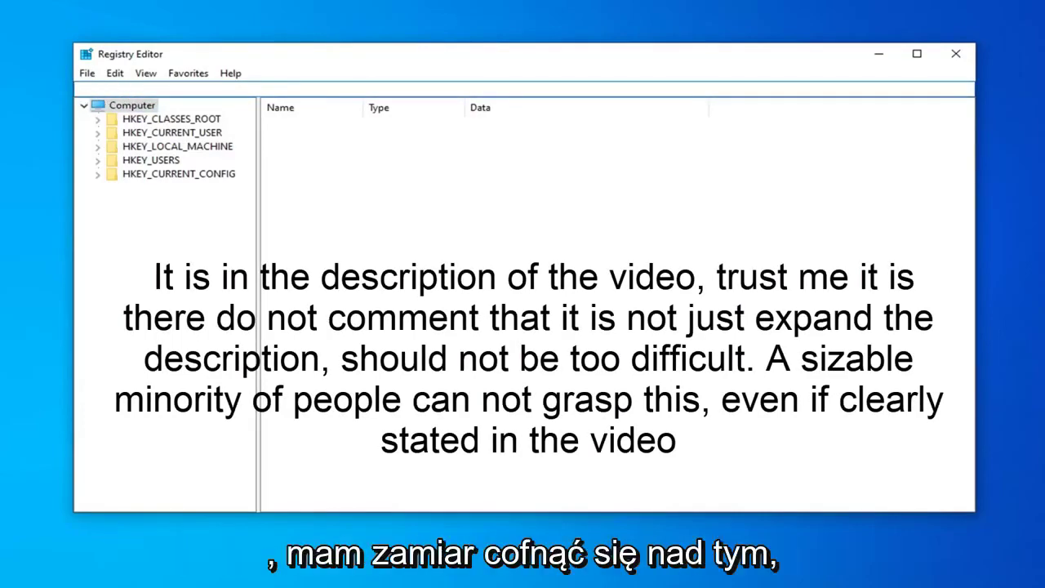
pyautogui.rightClick(121, 89)
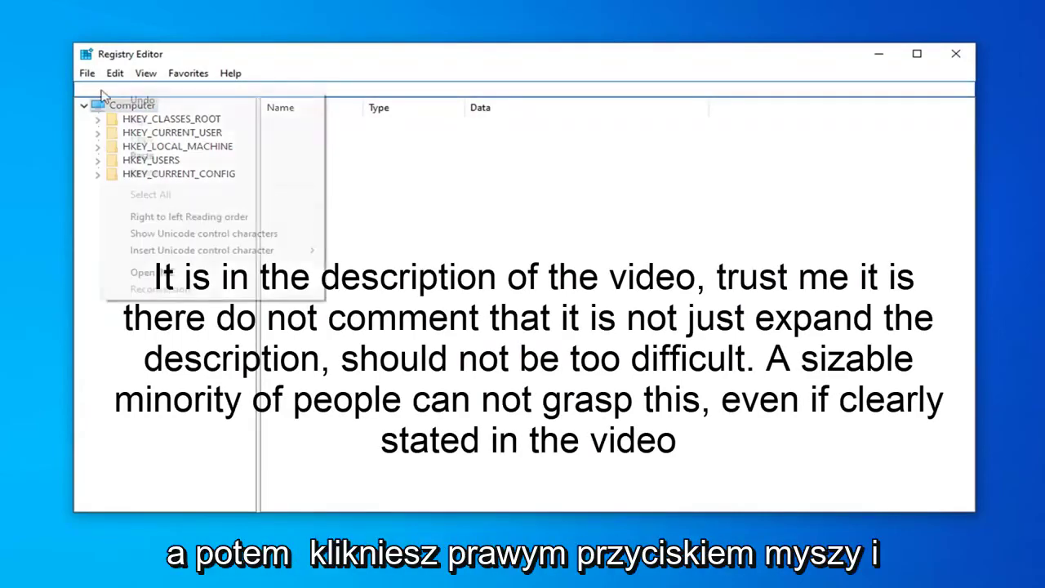
pyautogui.click(128, 156)
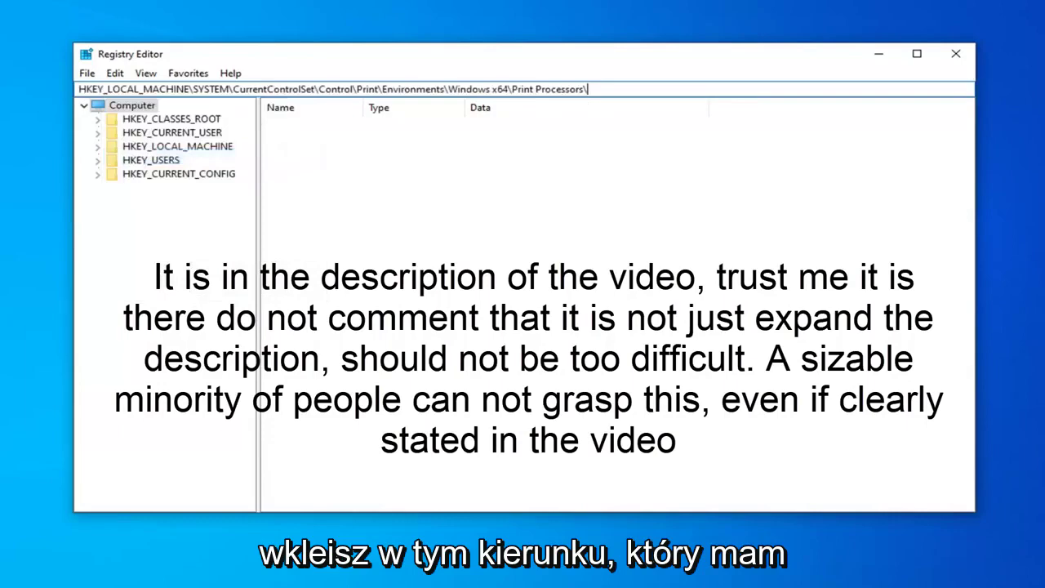
pyautogui.press('Return')
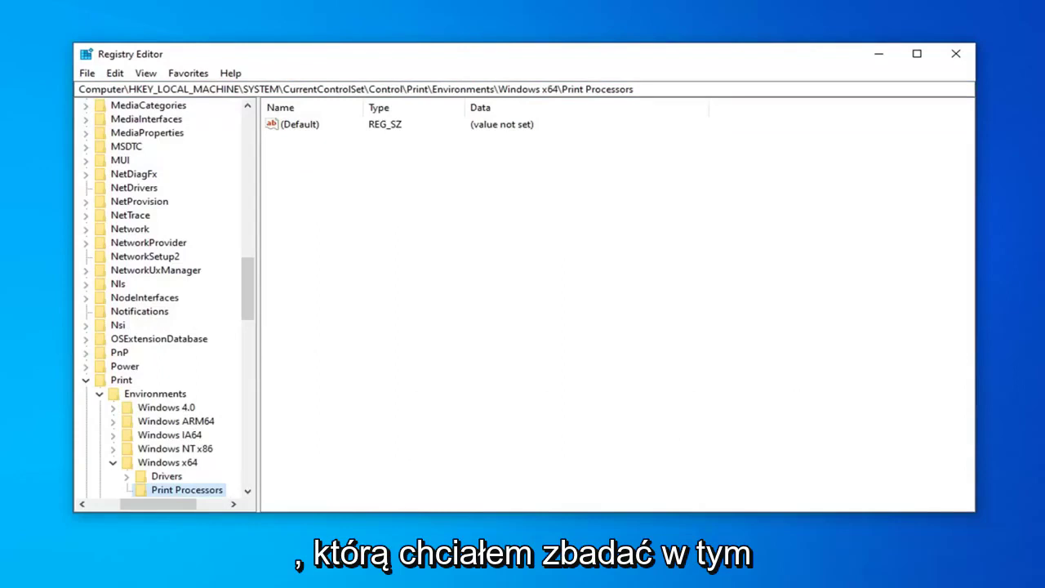
# - Expand the Print Processors key under Windows x64 and rename its winprint subkey to winprint.old
pyautogui.scroll(-2, 204, 409)
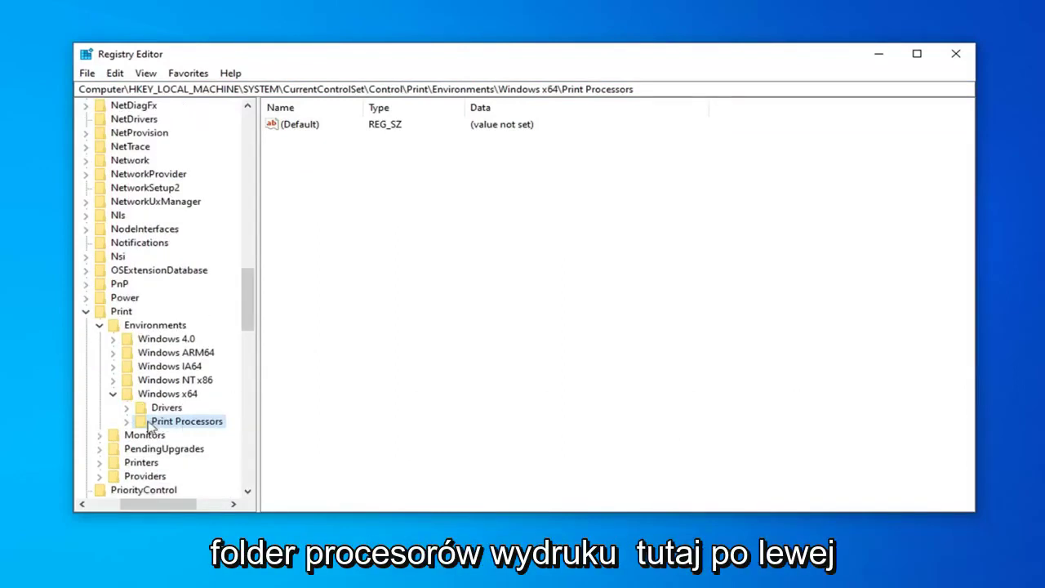
pyautogui.doubleClick(163, 421)
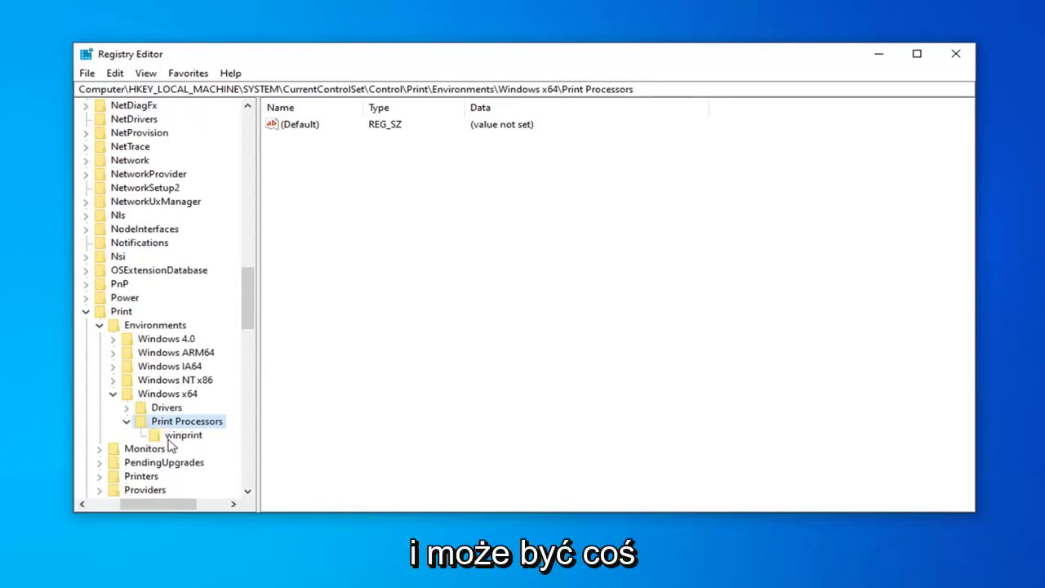
pyautogui.click(182, 435)
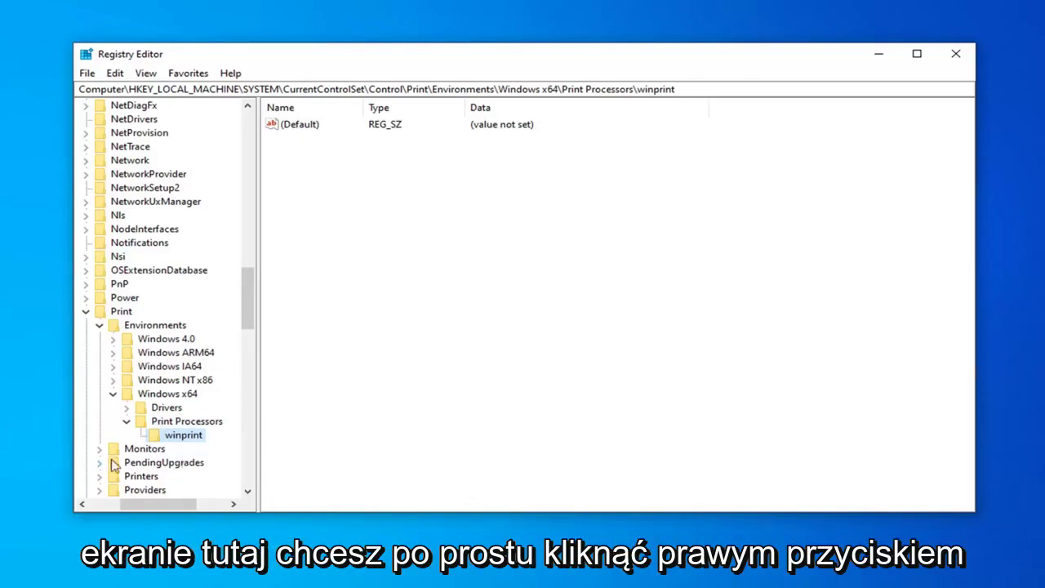
pyautogui.rightClick(173, 439)
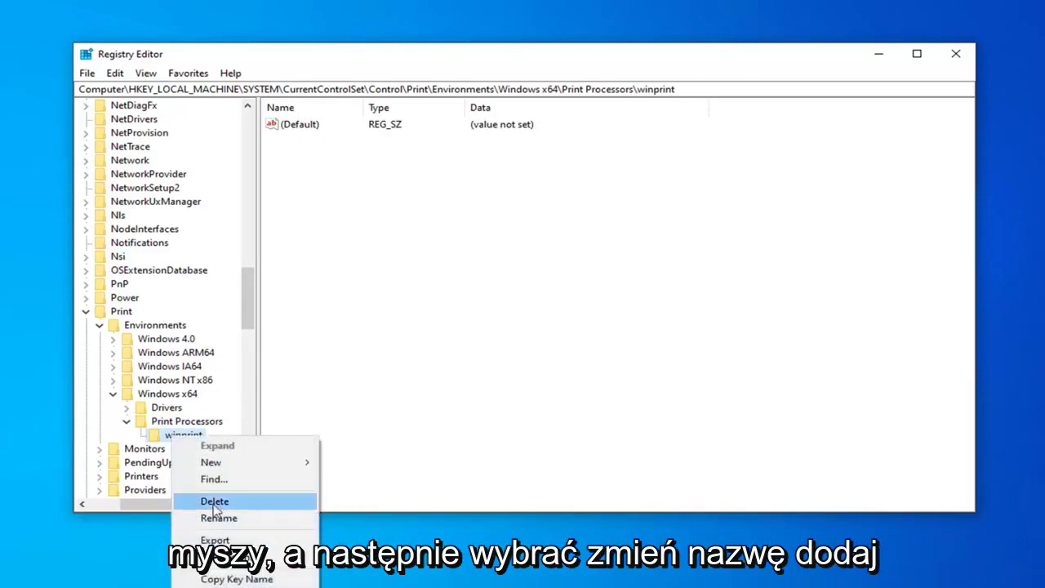
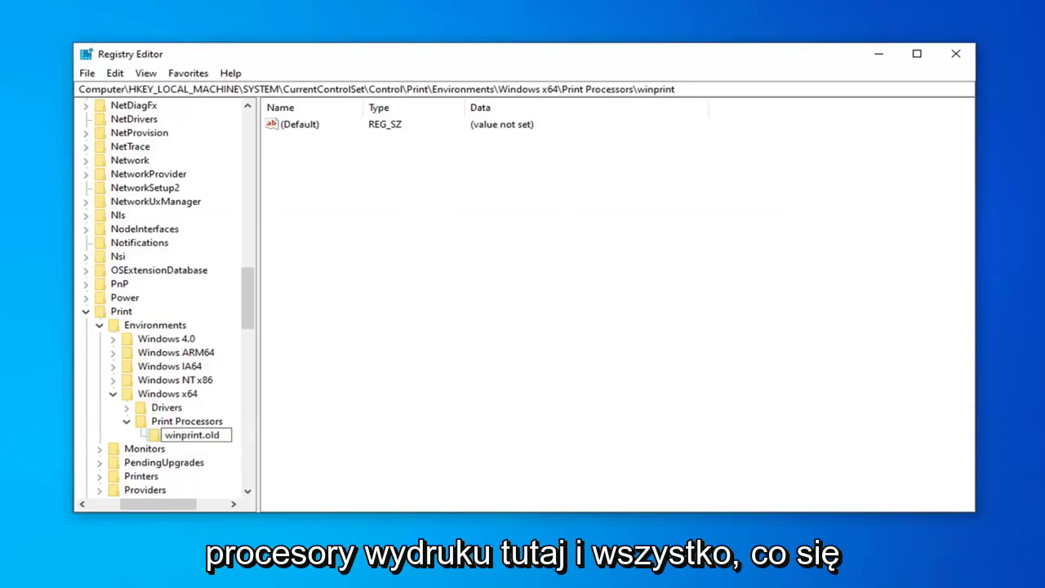
pyautogui.click(131, 426)
pyautogui.click(156, 438)
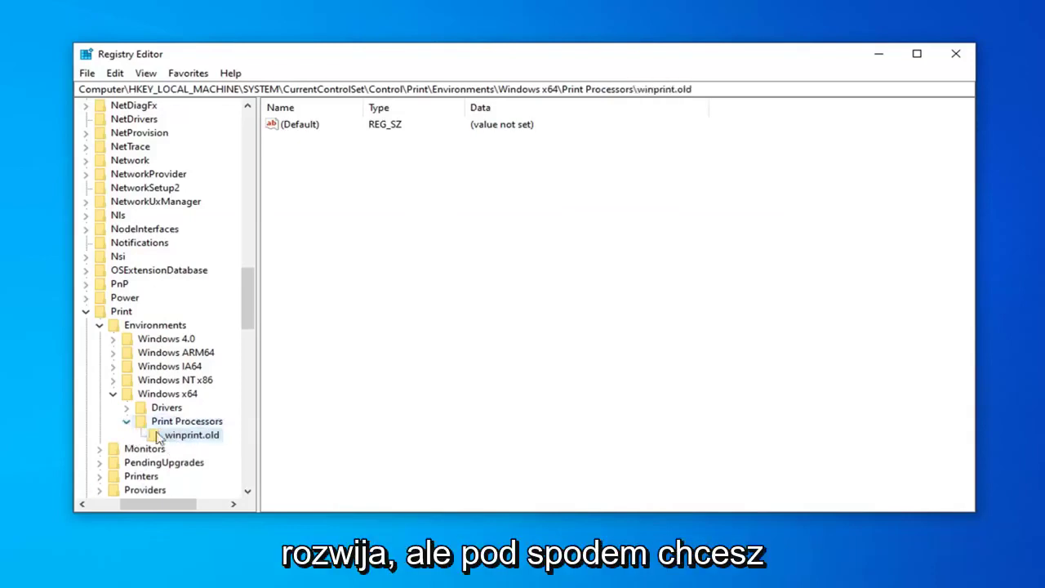
pyautogui.press('Left')
pyautogui.press('Left')
pyautogui.press('Right')
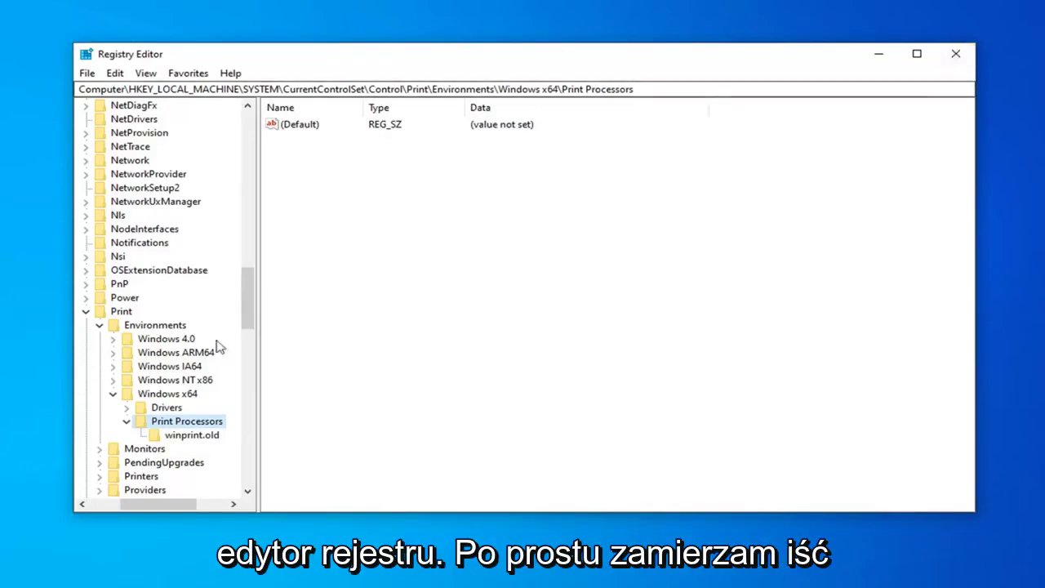
# - Collapse the expanded registry keys from Print up to HKEY_LOCAL_MACHINE and close Registry Editor
pyautogui.click(86, 312)
pyautogui.scroll(20, 147, 310)
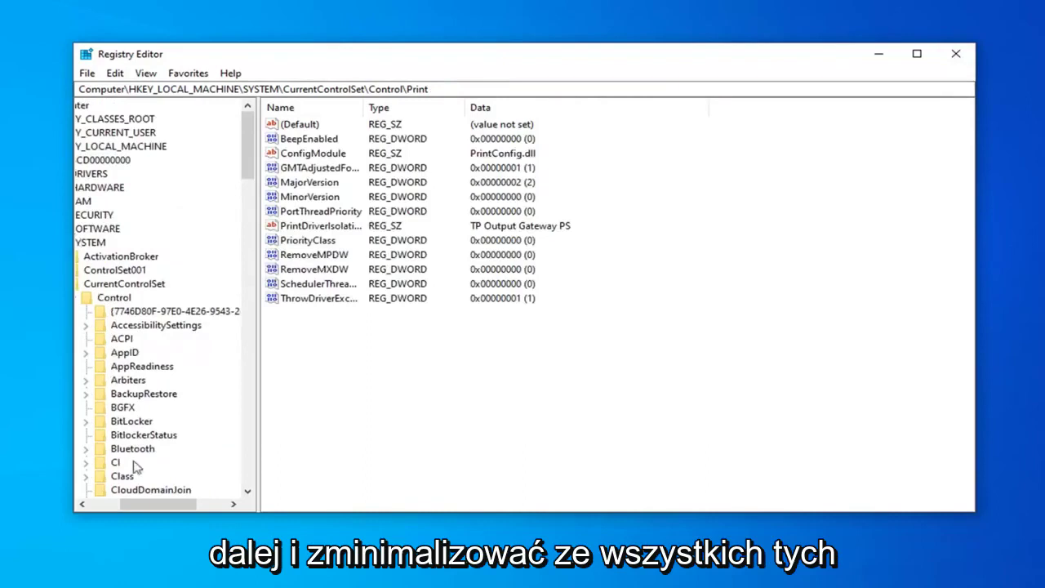
pyautogui.moveTo(190, 504); pyautogui.dragTo(159, 504)
pyautogui.press('Left')
pyautogui.press('Left')
pyautogui.press('Left')
pyautogui.press('Left')
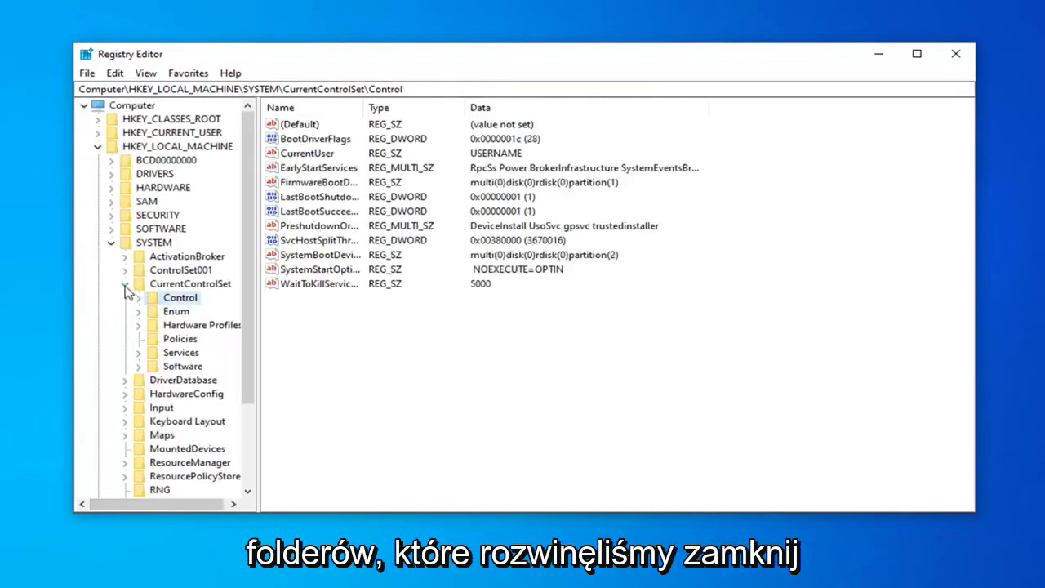
pyautogui.click(111, 243)
pyautogui.click(98, 146)
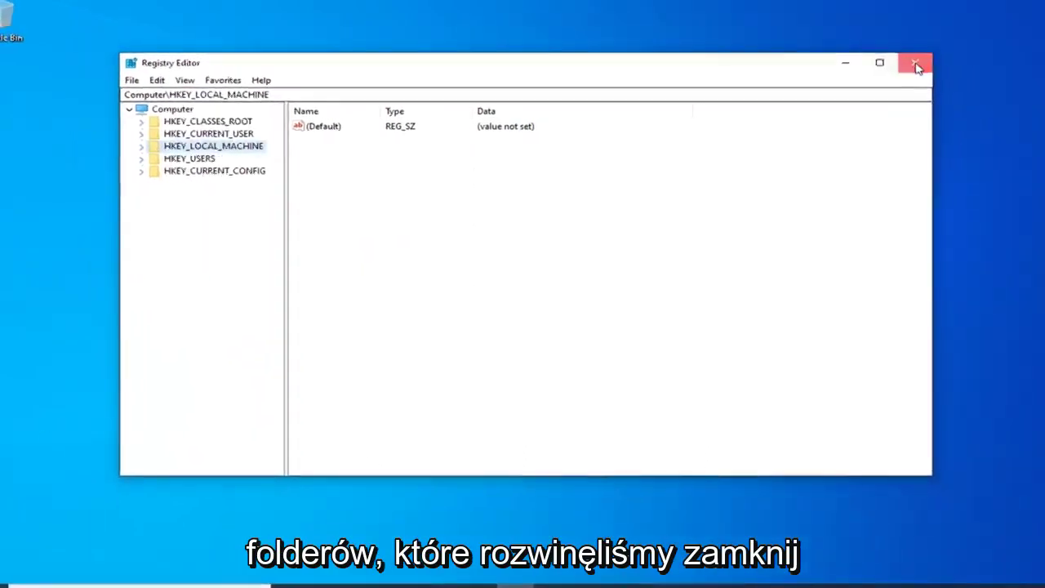
pyautogui.click(955, 54)
# - Search Windows for "services" and open the Services app
pyautogui.click(10, 581)
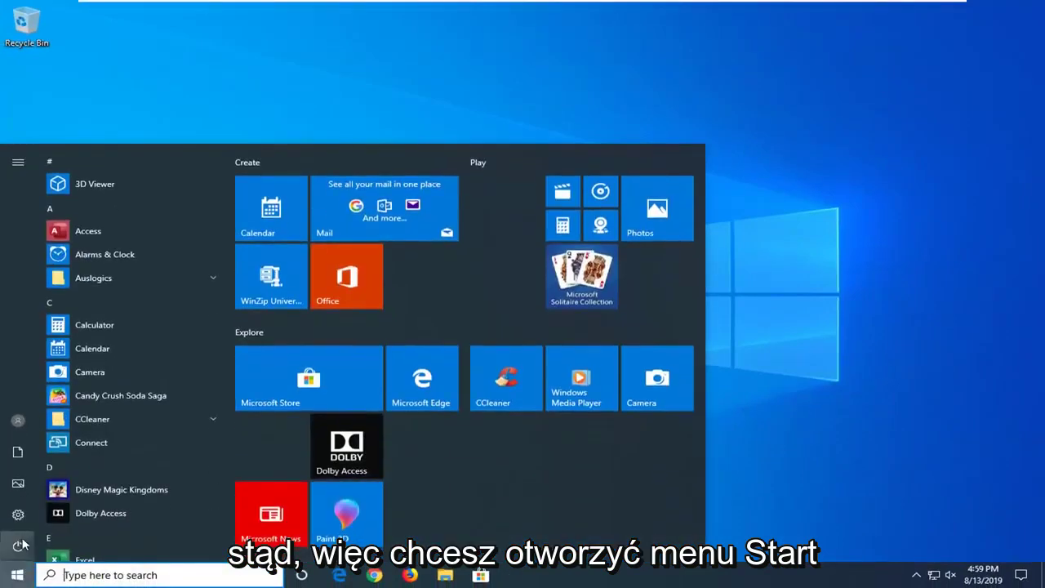
pyautogui.write('services')
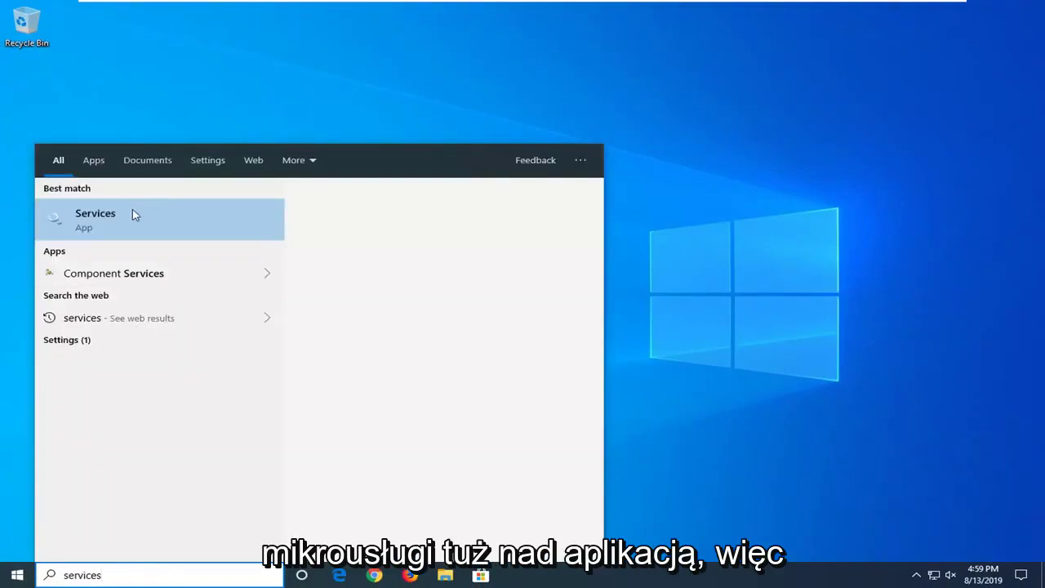
pyautogui.click(111, 220)
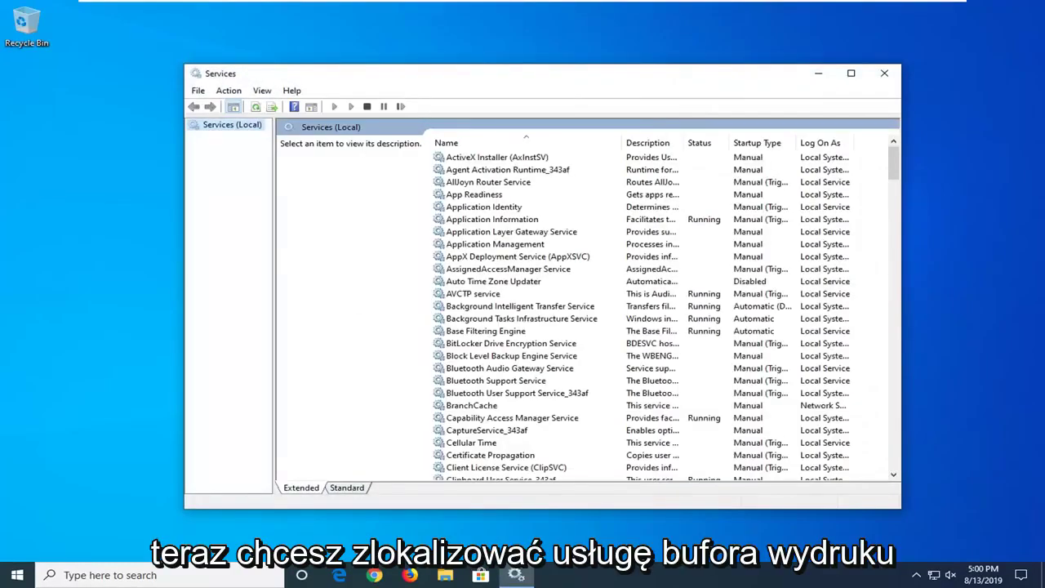
# - Restart the Print Spooler service and close the Services window
pyautogui.scroll(-20, 493, 373)
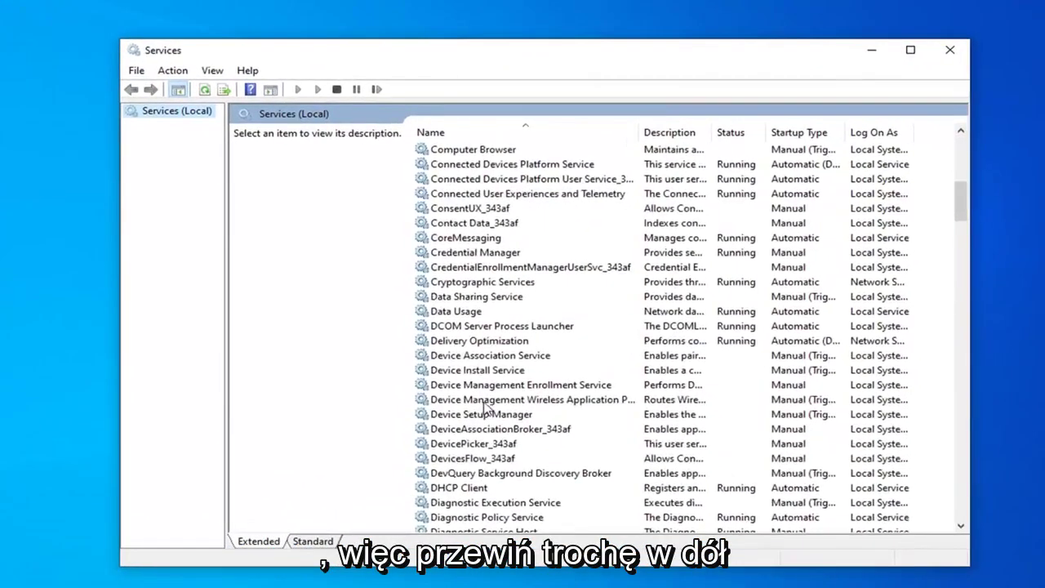
pyautogui.scroll(-8, 487, 405)
pyautogui.click(457, 357)
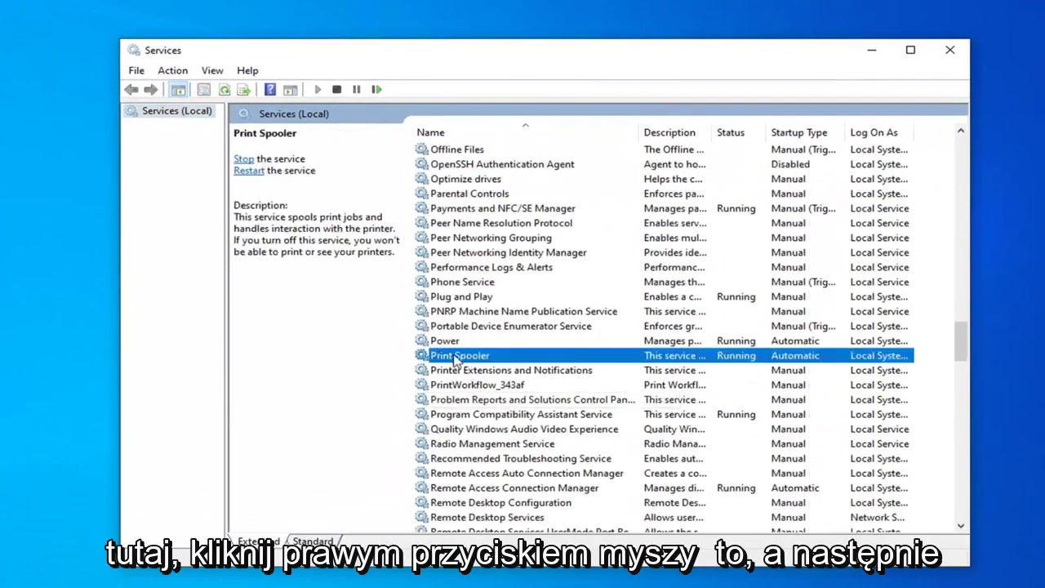
pyautogui.rightClick(458, 361)
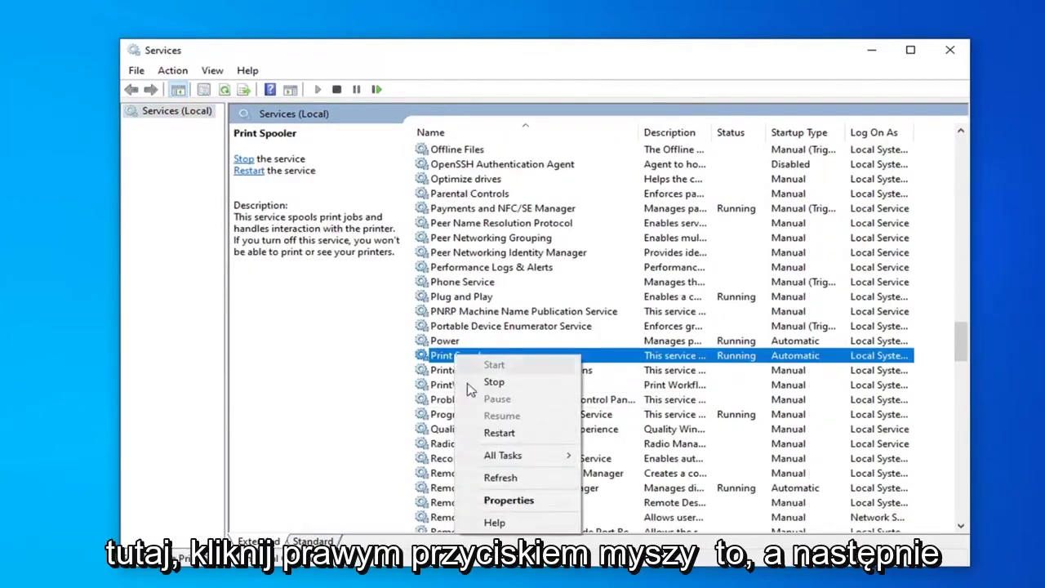
pyautogui.click(498, 434)
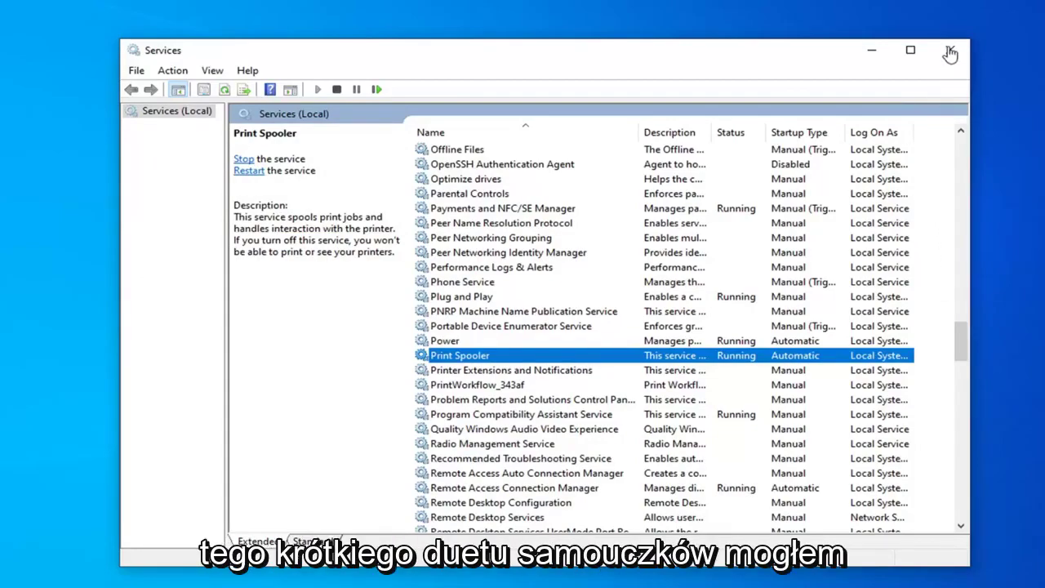
pyautogui.click(950, 50)
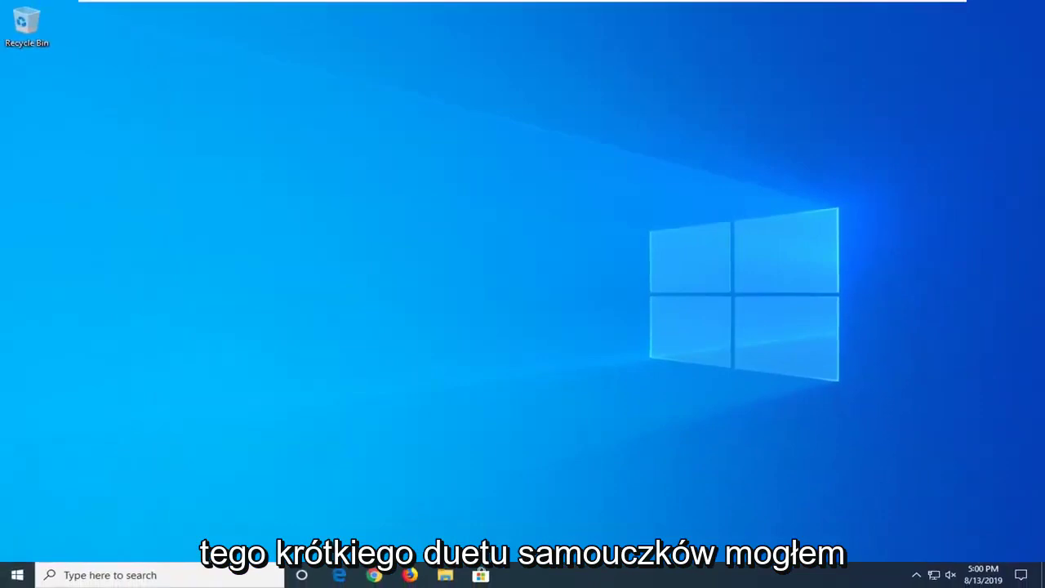